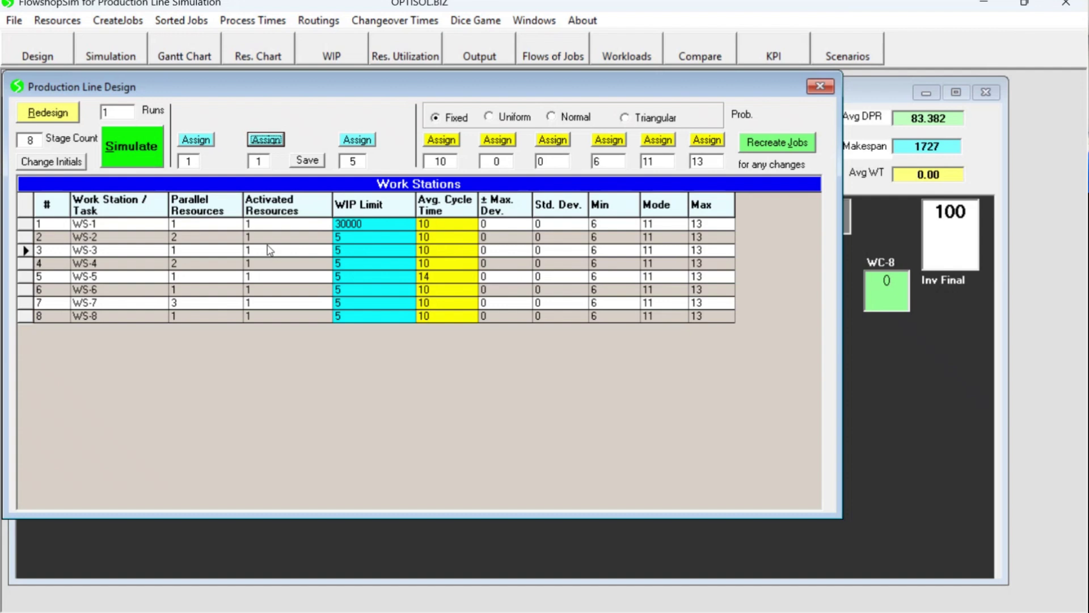
Give every work station one parallel resource and assign all resources a failure rate of 0.01 and a minimum time to repair of 15.
{"action": "left_click", "coordinate": [198, 141]}
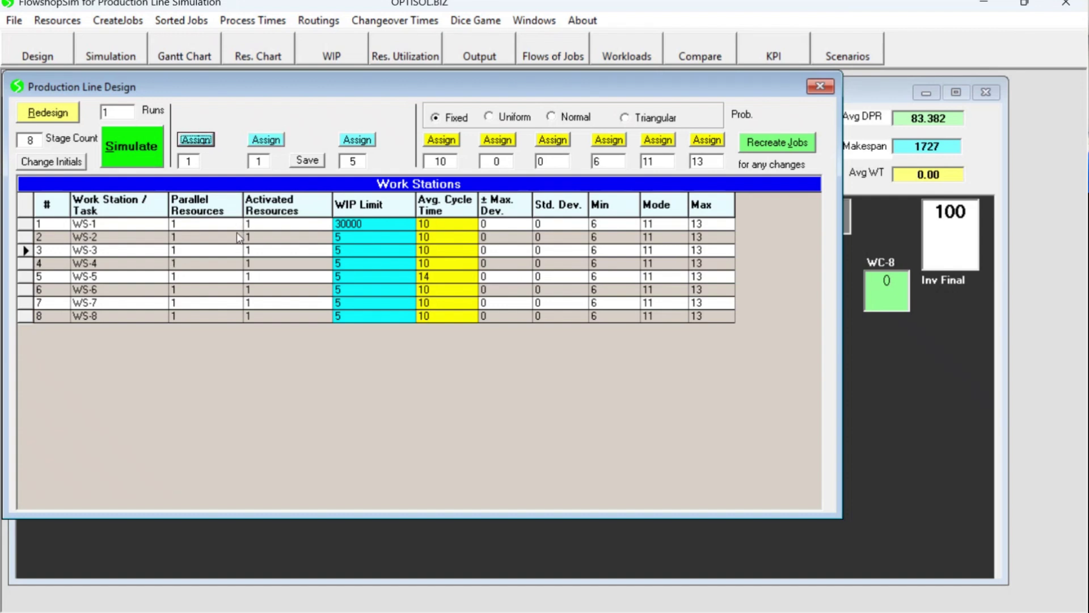
{"action": "left_click", "coordinate": [66, 23]}
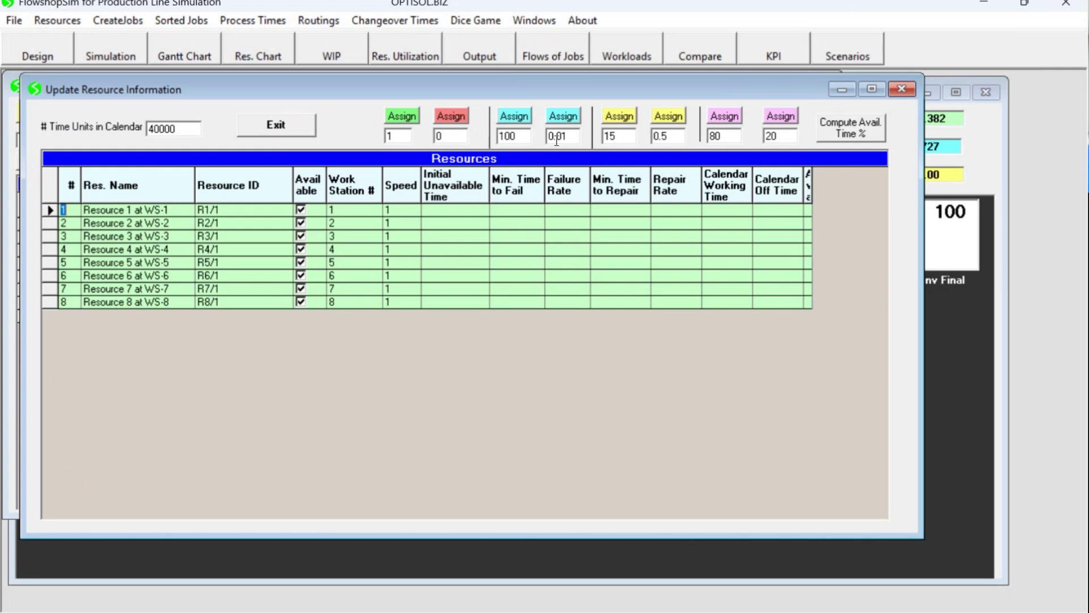
{"action": "left_click", "coordinate": [562, 116]}
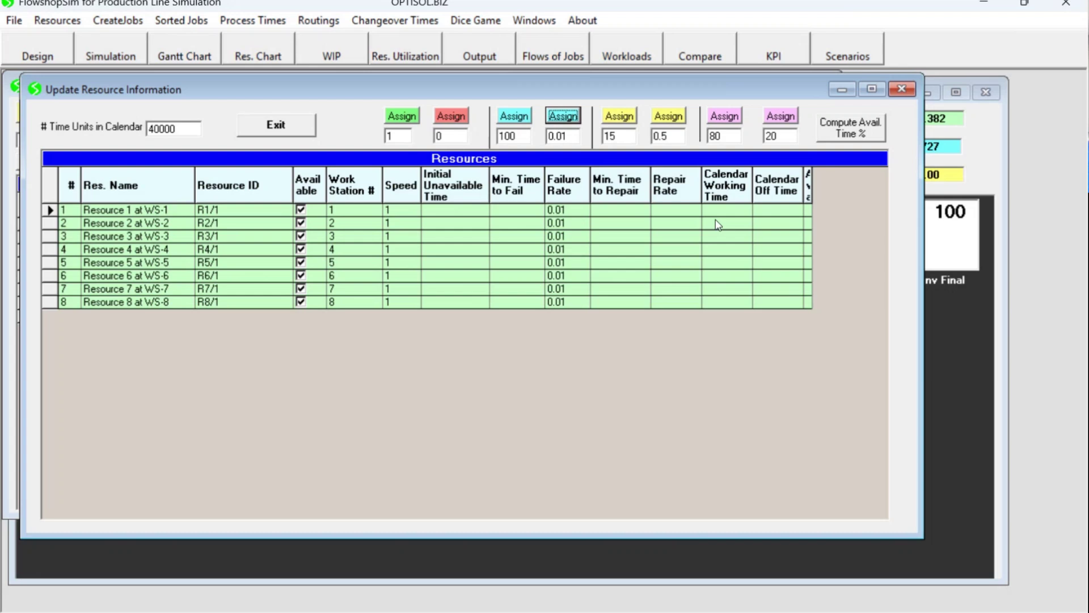
{"action": "left_click", "coordinate": [619, 117]}
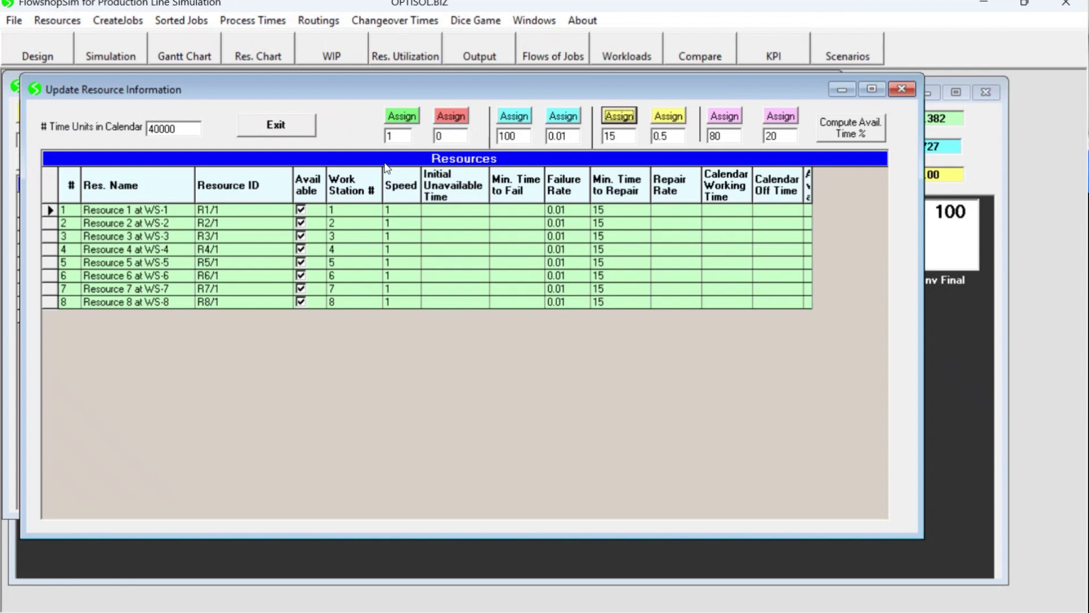
{"action": "left_click", "coordinate": [285, 133]}
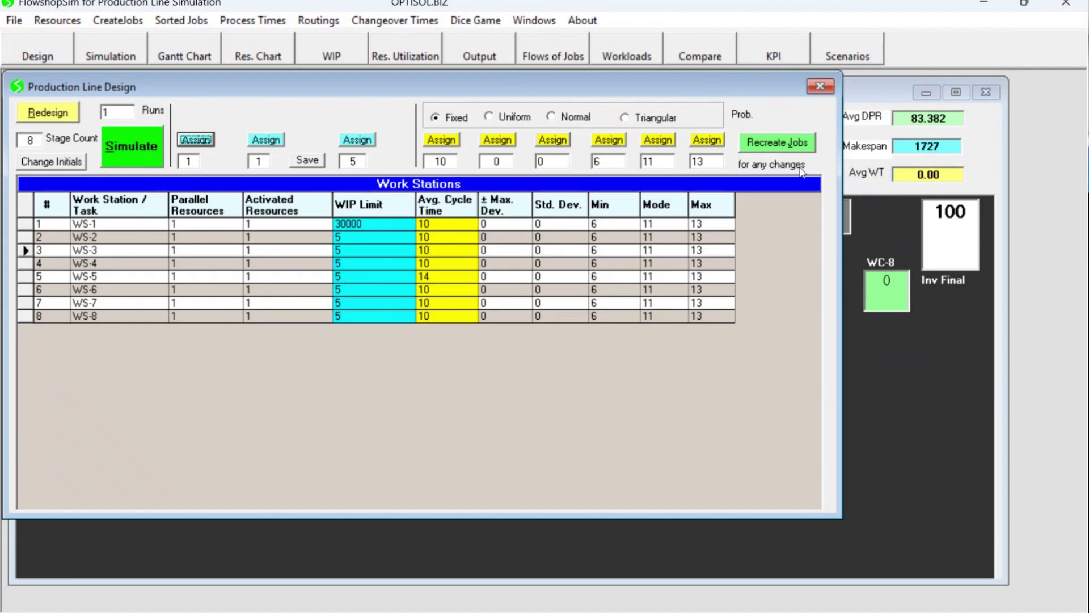
Recreate the 100 jobs with common routing and simulate the production line.
{"action": "left_click", "coordinate": [777, 143]}
{"action": "left_click", "coordinate": [84, 121]}
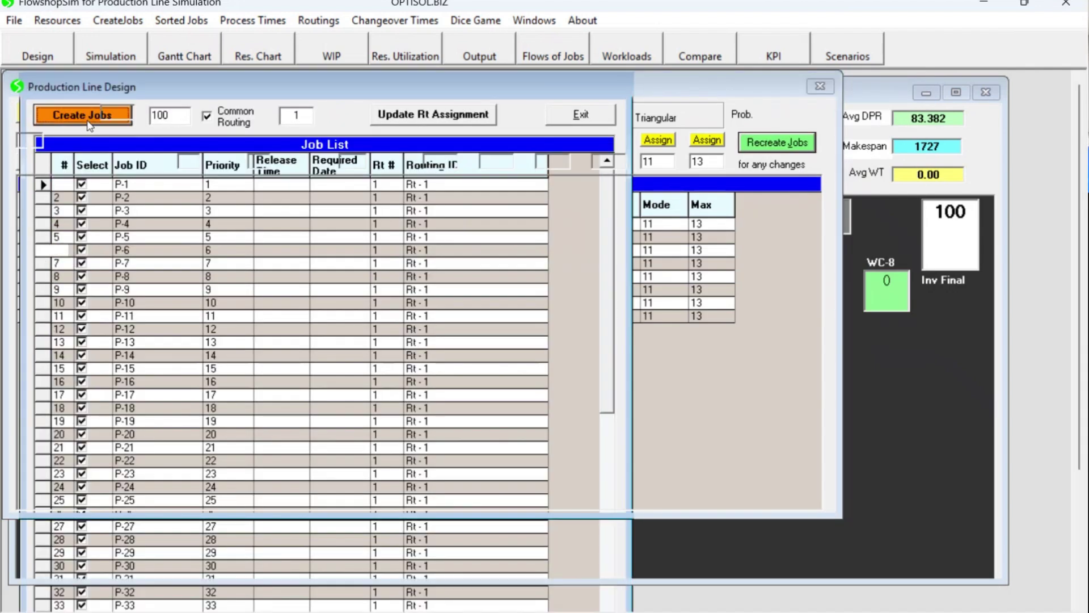
{"action": "left_click", "coordinate": [432, 278]}
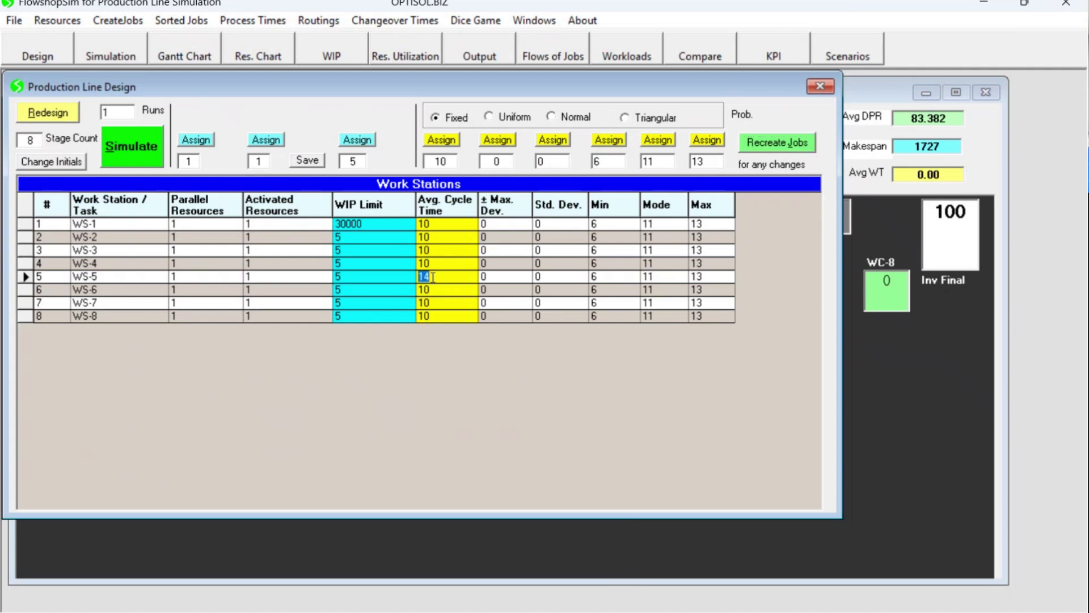
{"action": "left_click", "coordinate": [138, 143]}
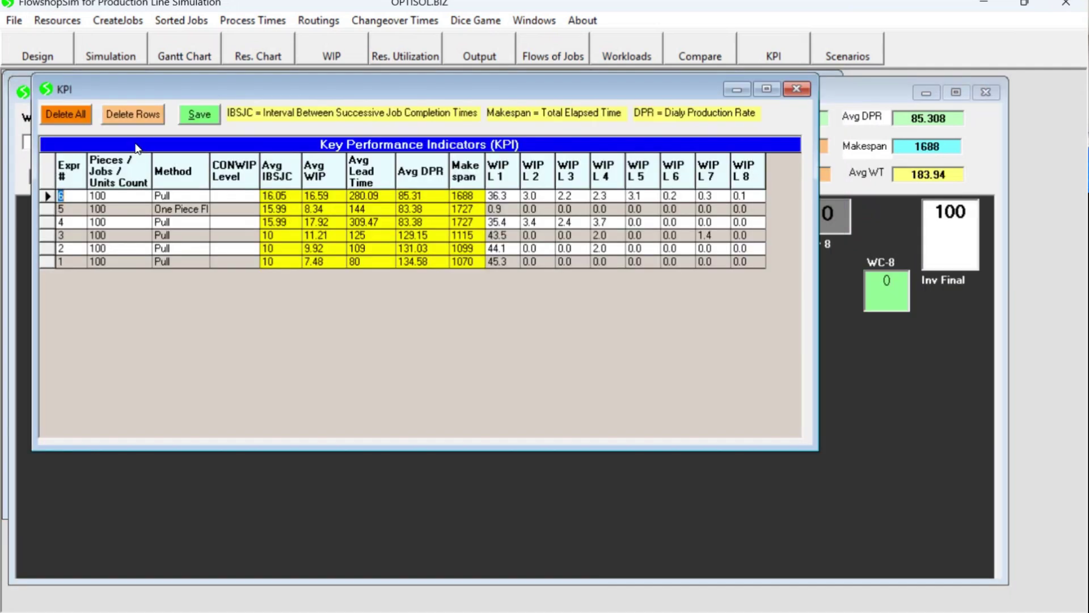
Examine the newest experiment's average daily production rate, interval between job completions and average WIP.
{"action": "left_click", "coordinate": [424, 200]}
{"action": "left_click", "coordinate": [289, 198]}
{"action": "left_click", "coordinate": [331, 199]}
Compare the daily production calculated for the WS-5 cycle time in the Excel sheet with the newest experiment's average DPR.
{"action": "left_click", "coordinate": [38, 56]}
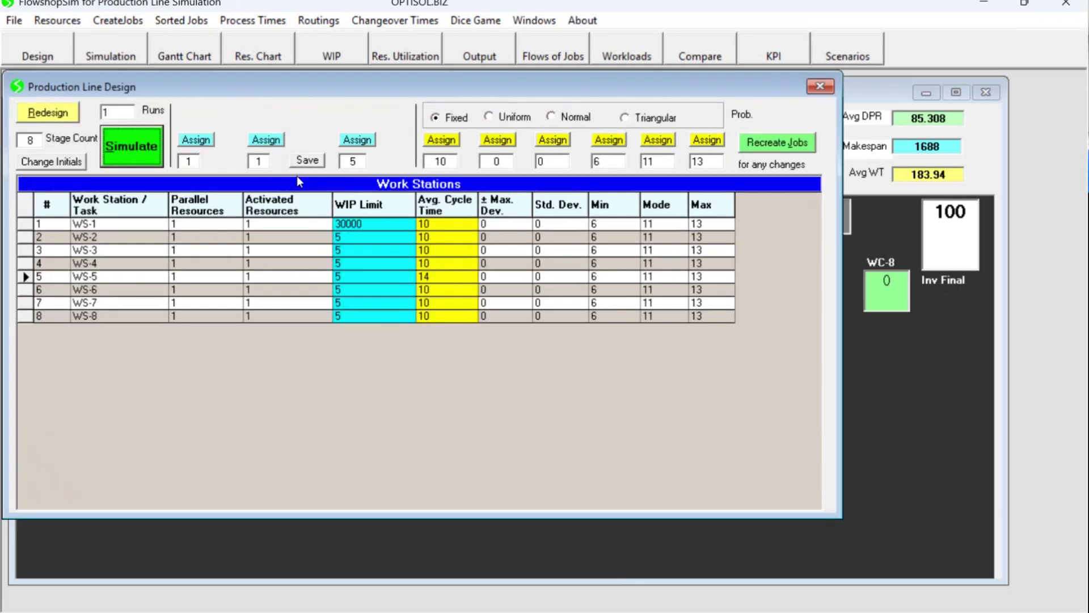
{"action": "left_click", "coordinate": [444, 278]}
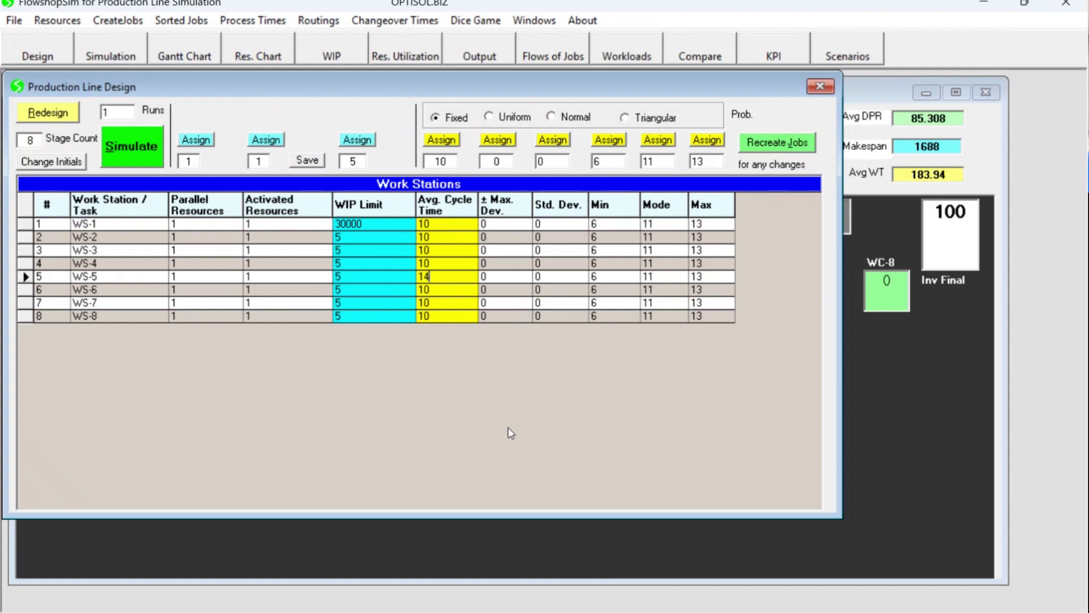
{"action": "key", "text": "alt+Tab"}
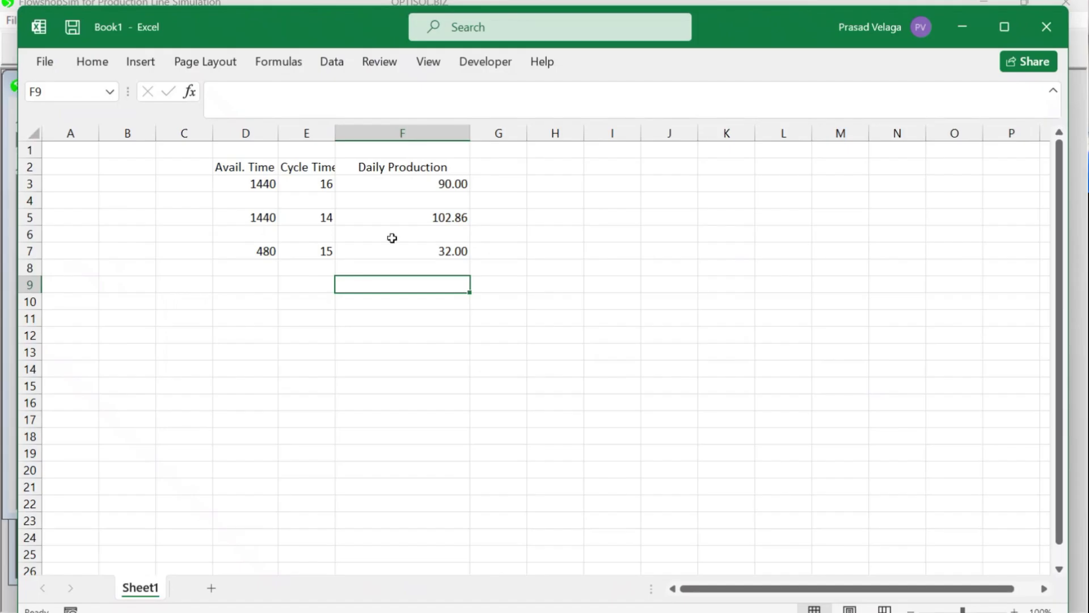
{"action": "left_click", "coordinate": [445, 224]}
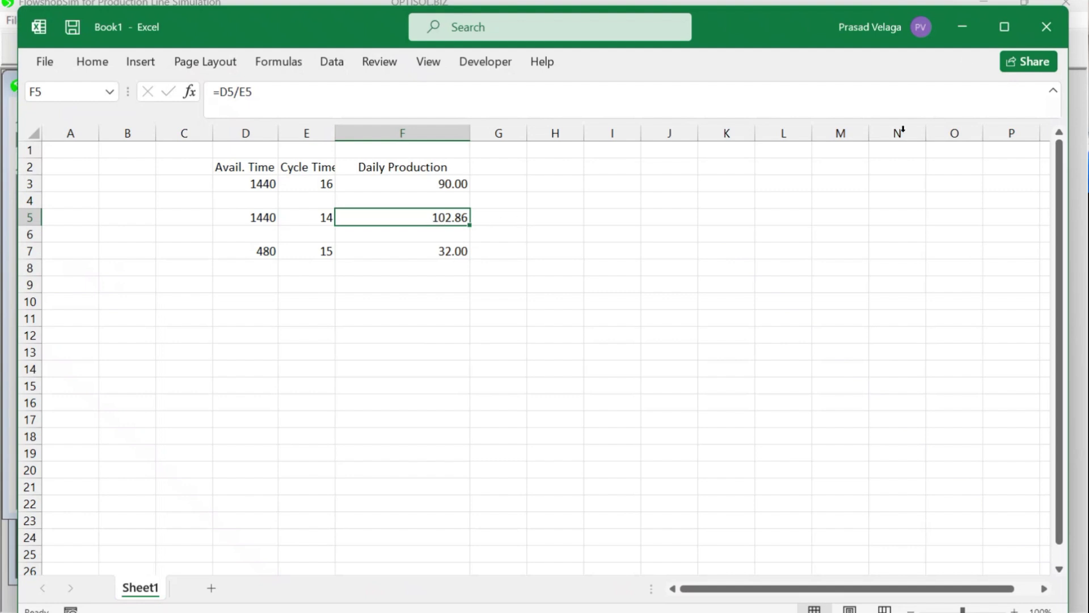
{"action": "left_click", "coordinate": [969, 25]}
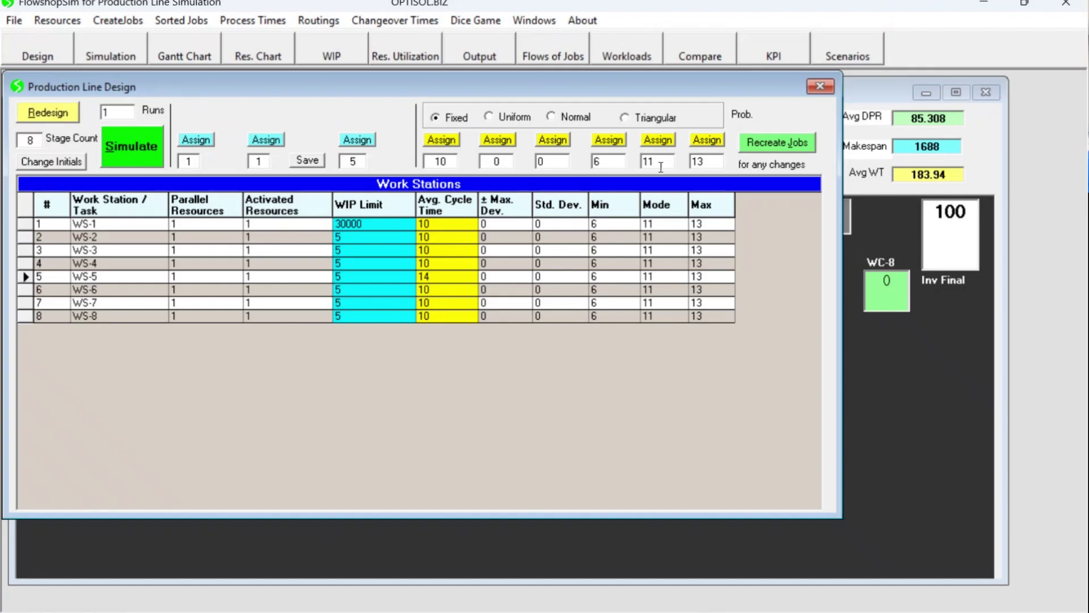
{"action": "left_click", "coordinate": [773, 45]}
{"action": "left_click", "coordinate": [431, 195]}
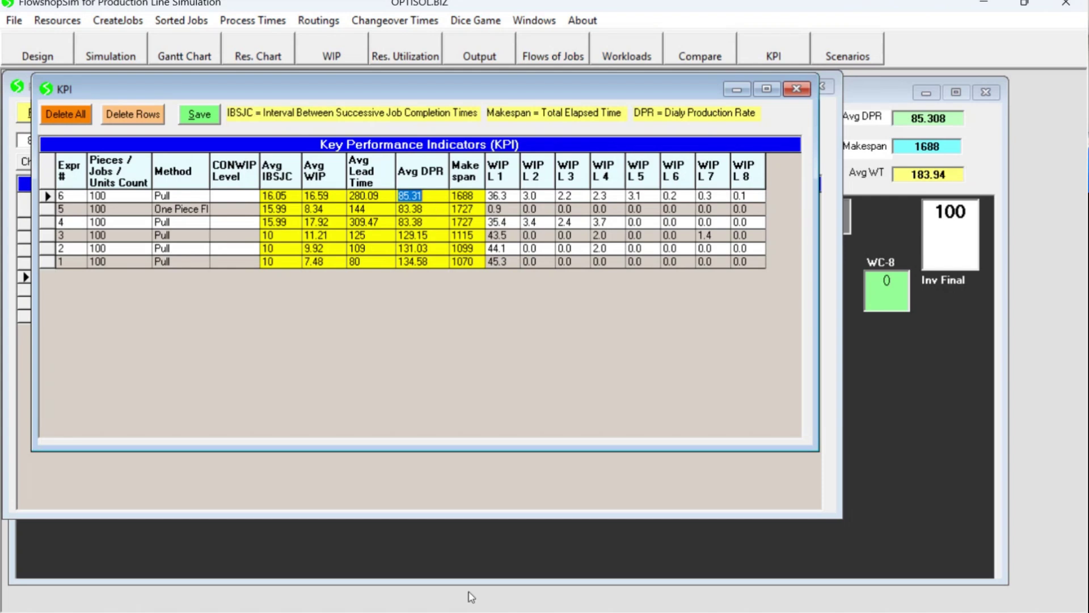
Consult the single-bottleneck failure scenario in Notes.docx in Word and view the simulated job schedules as a Gantt chart.
{"action": "key", "text": "alt+Tab"}
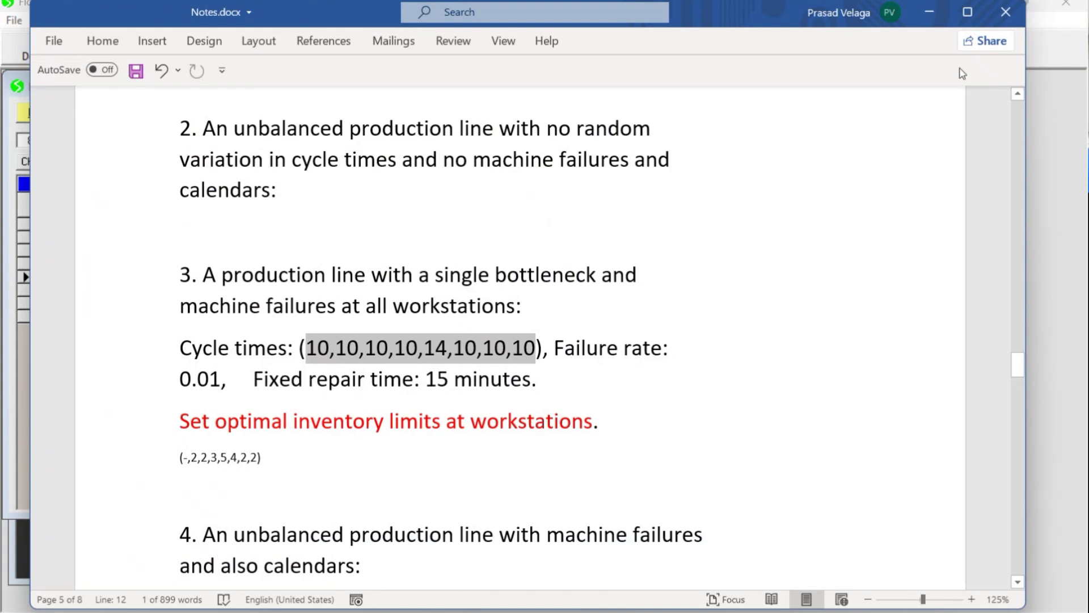
{"action": "left_click", "coordinate": [937, 13]}
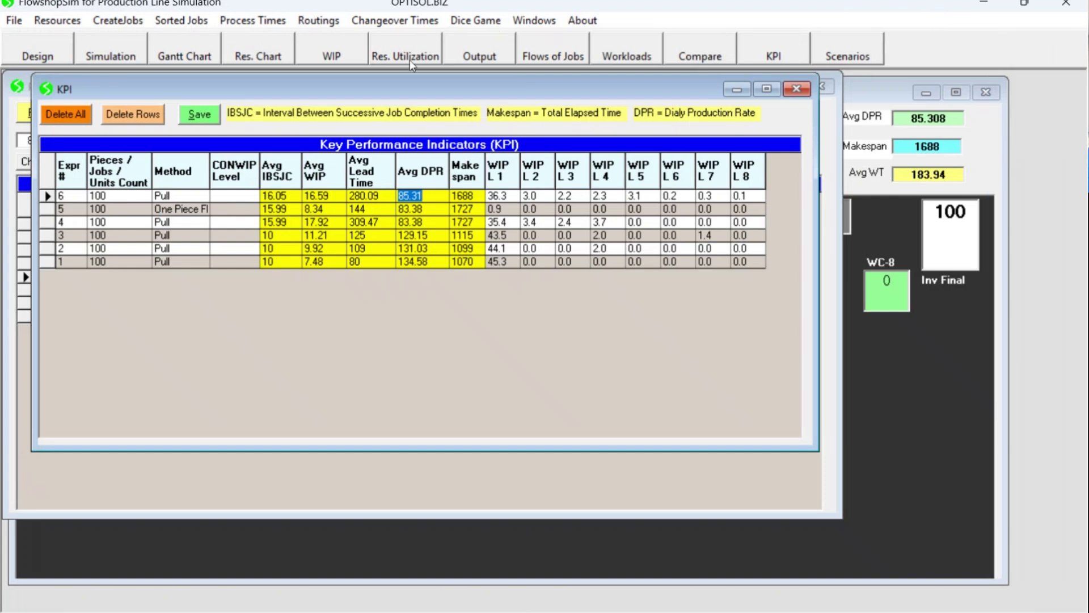
{"action": "left_click", "coordinate": [198, 52]}
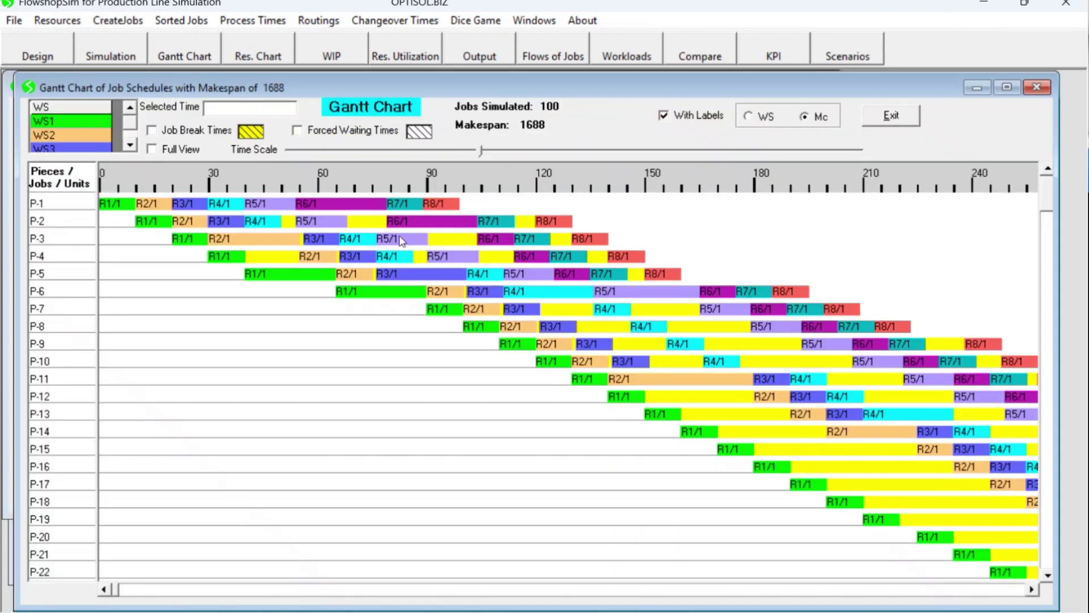
Assign a WIP limit of 2 to work stations WS-2 through WS-8 and simulate the line.
{"action": "left_click", "coordinate": [54, 57]}
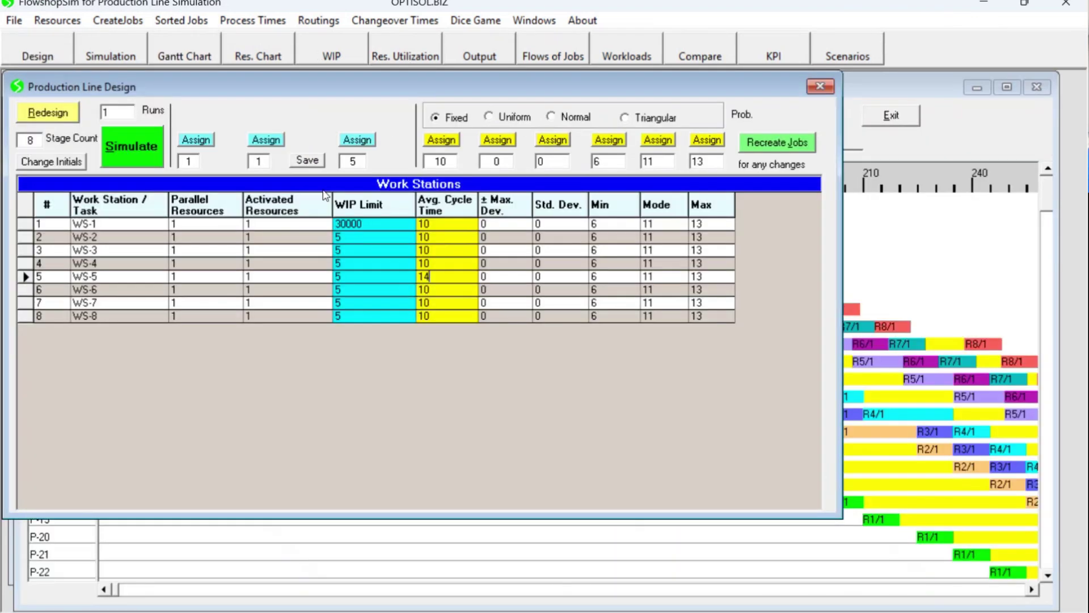
{"action": "left_click", "coordinate": [360, 238]}
{"action": "double_click", "coordinate": [352, 161]}
{"action": "type", "text": "2"}
{"action": "left_click", "coordinate": [358, 141]}
{"action": "left_click", "coordinate": [130, 147]}
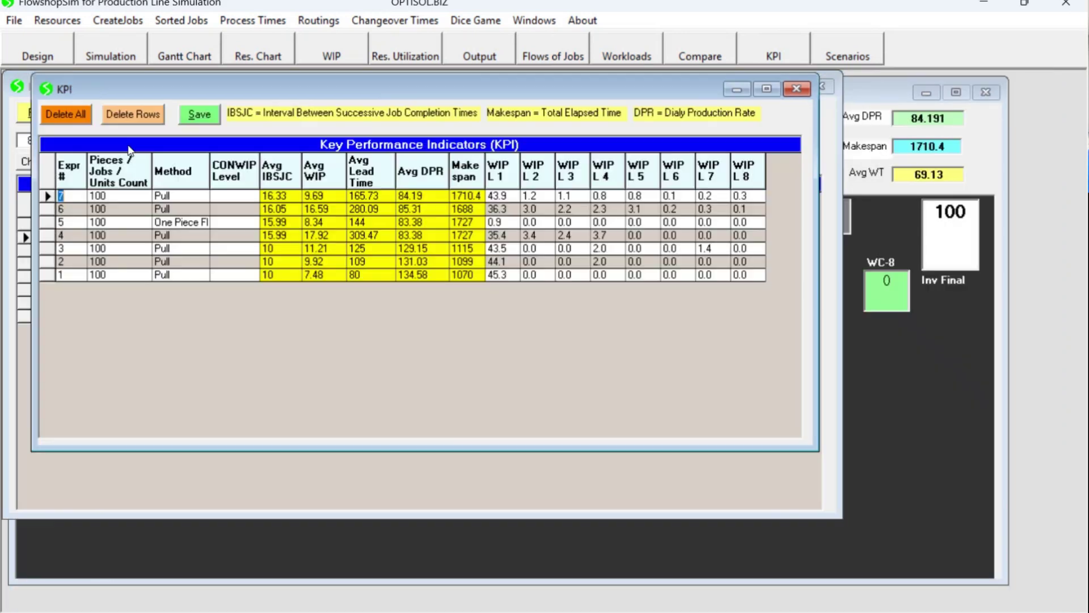
{"action": "left_click", "coordinate": [429, 196]}
Recreate the job list with 5000 jobs and simulate the line with the same WIP limits.
{"action": "left_click", "coordinate": [796, 88]}
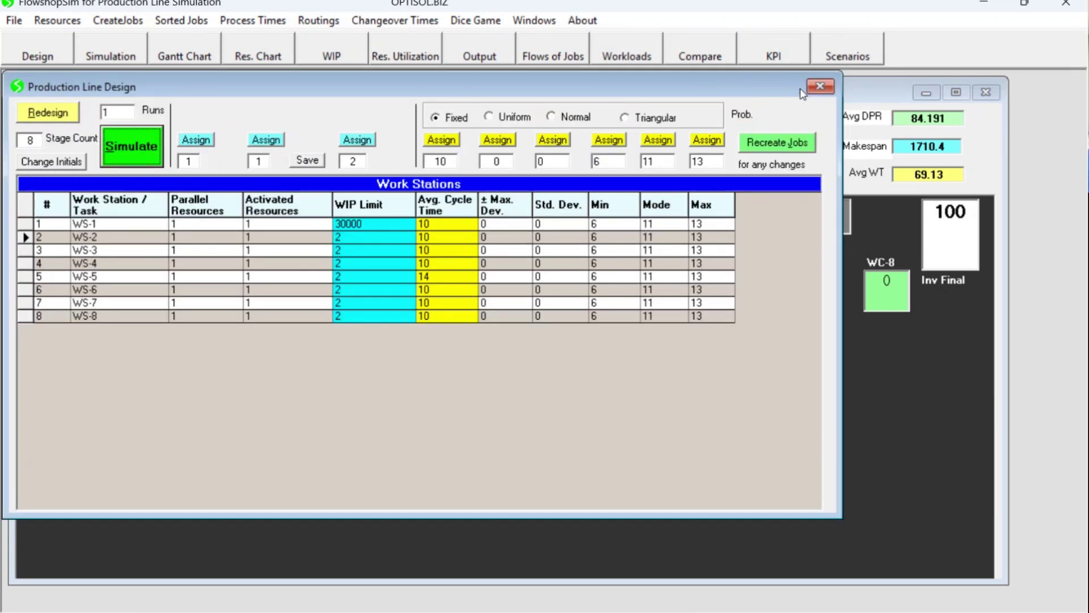
{"action": "left_click", "coordinate": [794, 146]}
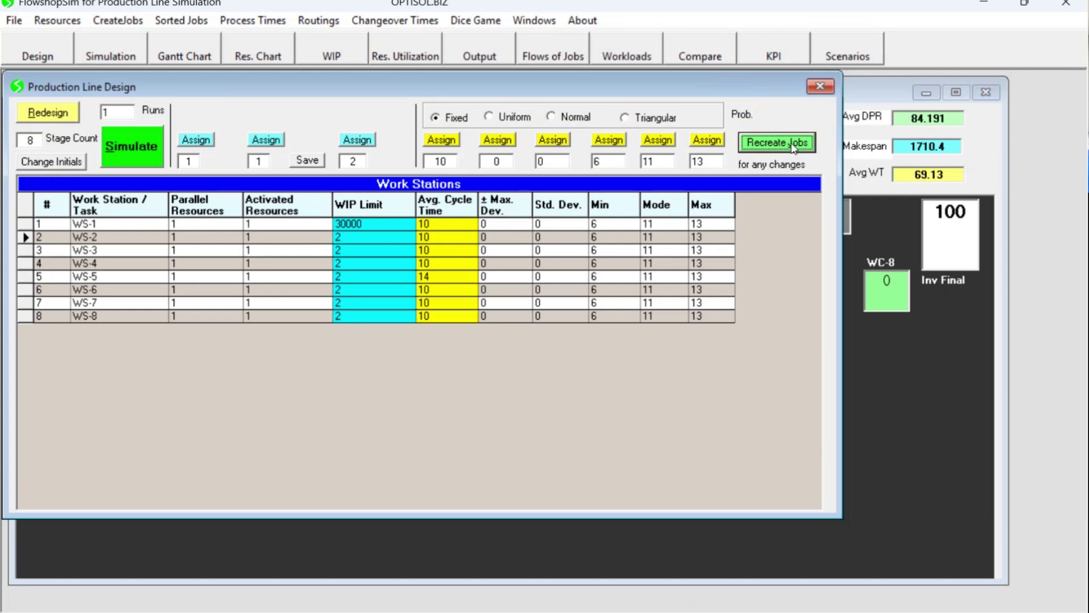
{"action": "double_click", "coordinate": [178, 117]}
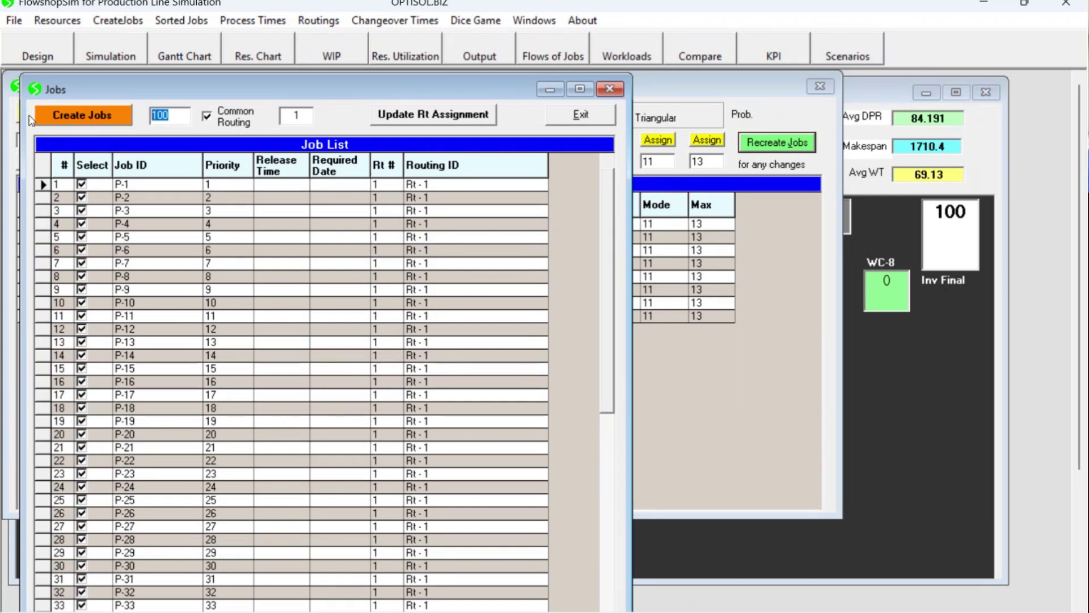
{"action": "type", "text": "5000"}
{"action": "left_click", "coordinate": [40, 115]}
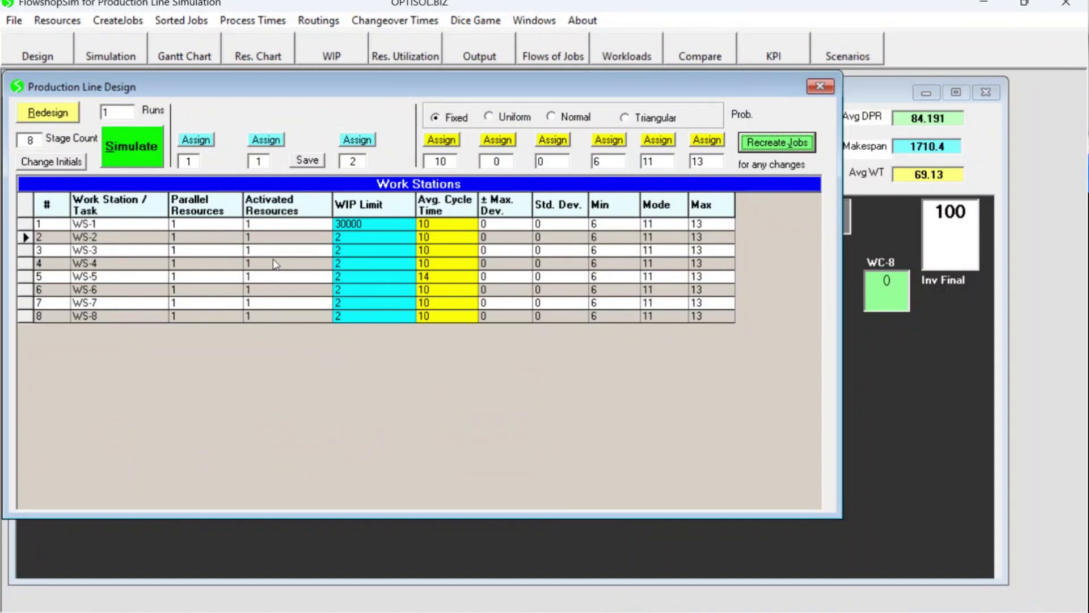
{"action": "left_click", "coordinate": [133, 146]}
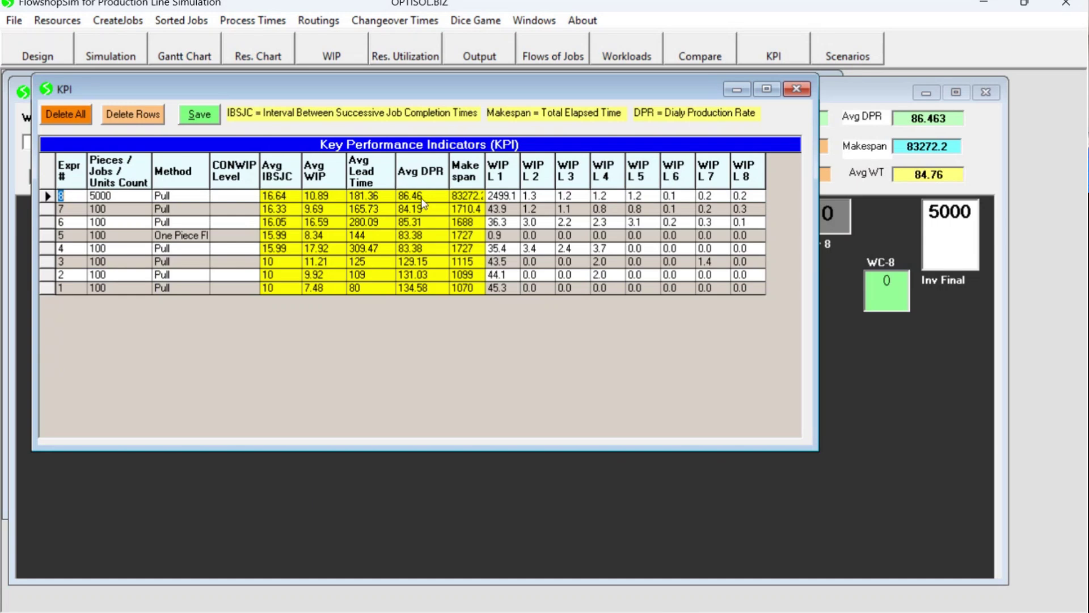
{"action": "left_click", "coordinate": [422, 196]}
Assign a WIP limit of 5 to work stations WS-2 through WS-8 and simulate the 5000 jobs.
{"action": "left_click", "coordinate": [29, 38]}
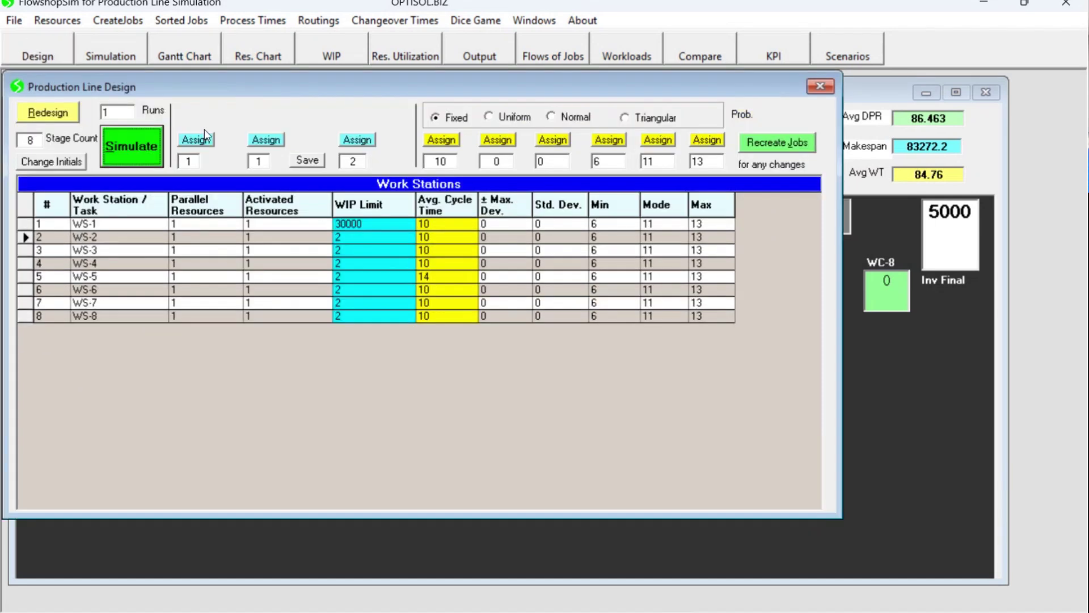
{"action": "double_click", "coordinate": [353, 162]}
{"action": "type", "text": "5"}
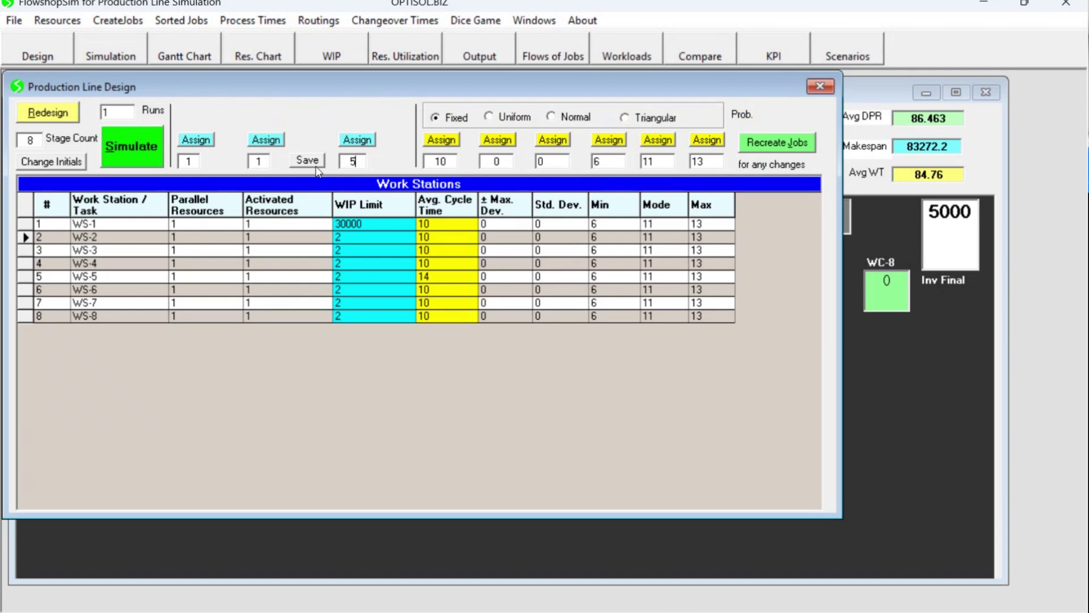
{"action": "left_click", "coordinate": [373, 142]}
{"action": "left_click", "coordinate": [134, 142]}
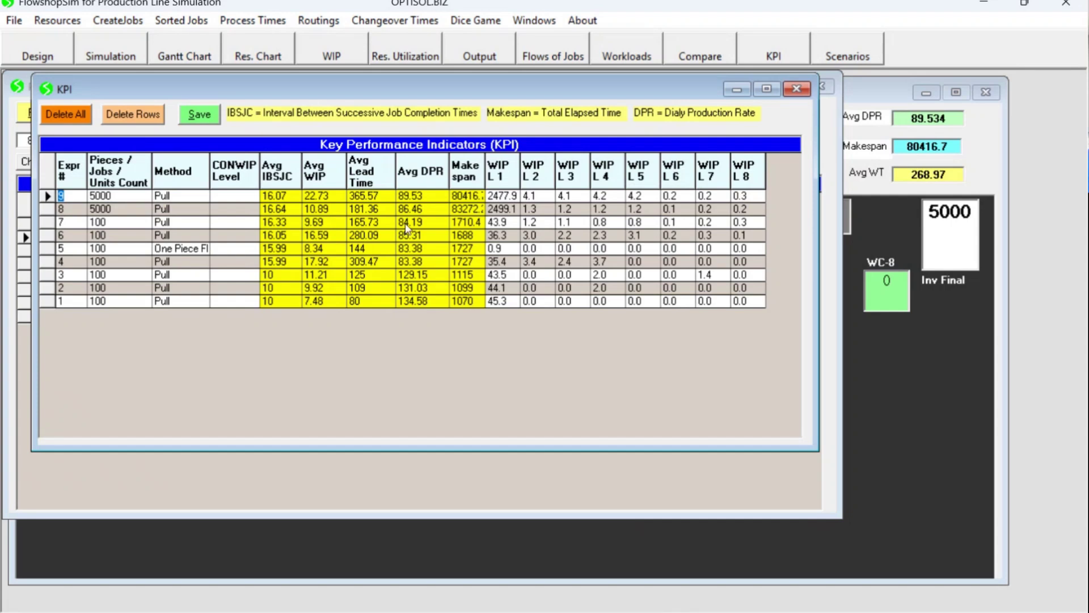
Examine the average daily production rate and average WIP of the newest 5000-job experiment.
{"action": "left_click", "coordinate": [428, 196]}
{"action": "left_click", "coordinate": [429, 197]}
{"action": "left_click", "coordinate": [54, 56]}
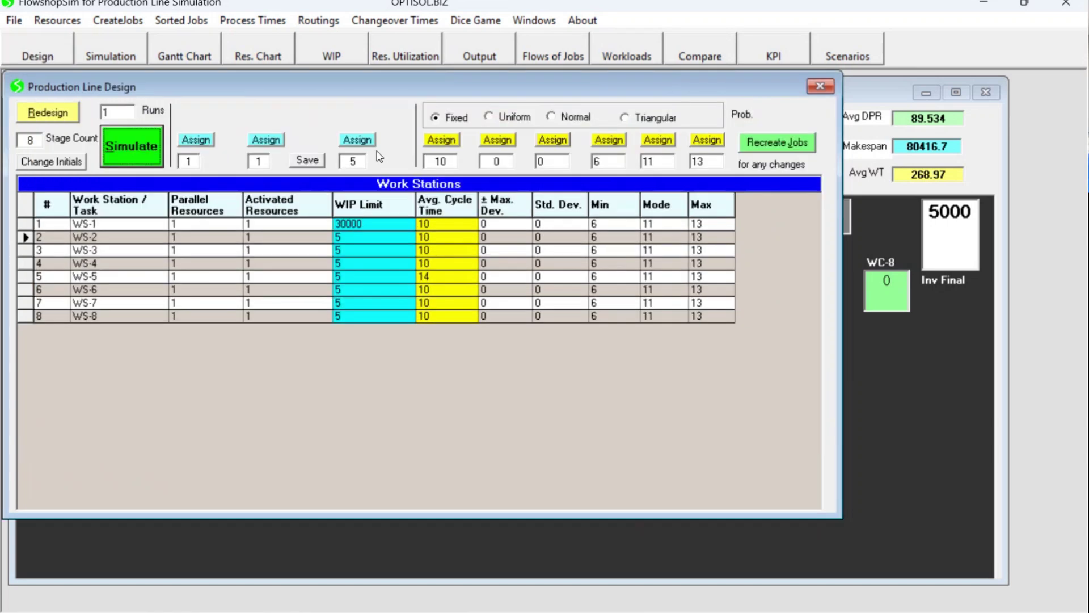
{"action": "left_click", "coordinate": [763, 55]}
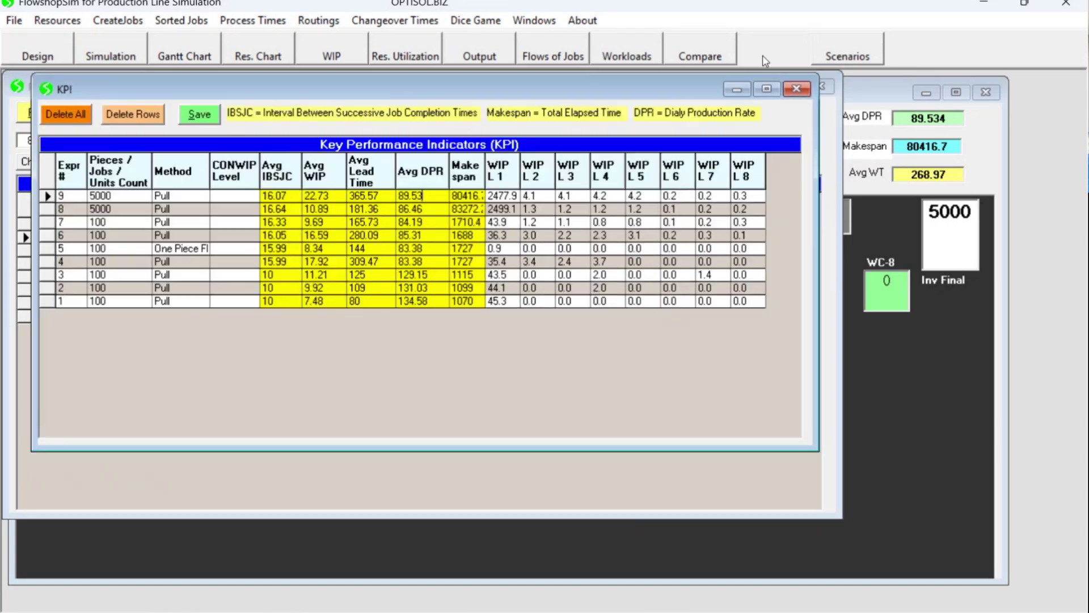
{"action": "left_click", "coordinate": [342, 199]}
Look up the optimal inventory limits for the single-bottleneck line in Notes.docx in Word.
{"action": "left_click", "coordinate": [54, 61]}
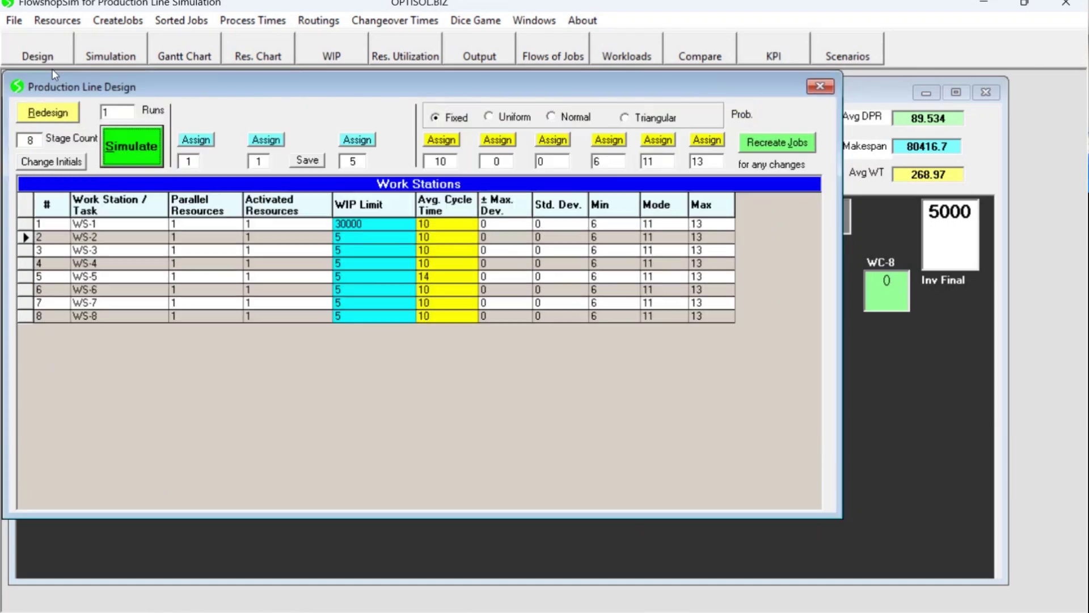
{"action": "left_click", "coordinate": [365, 241]}
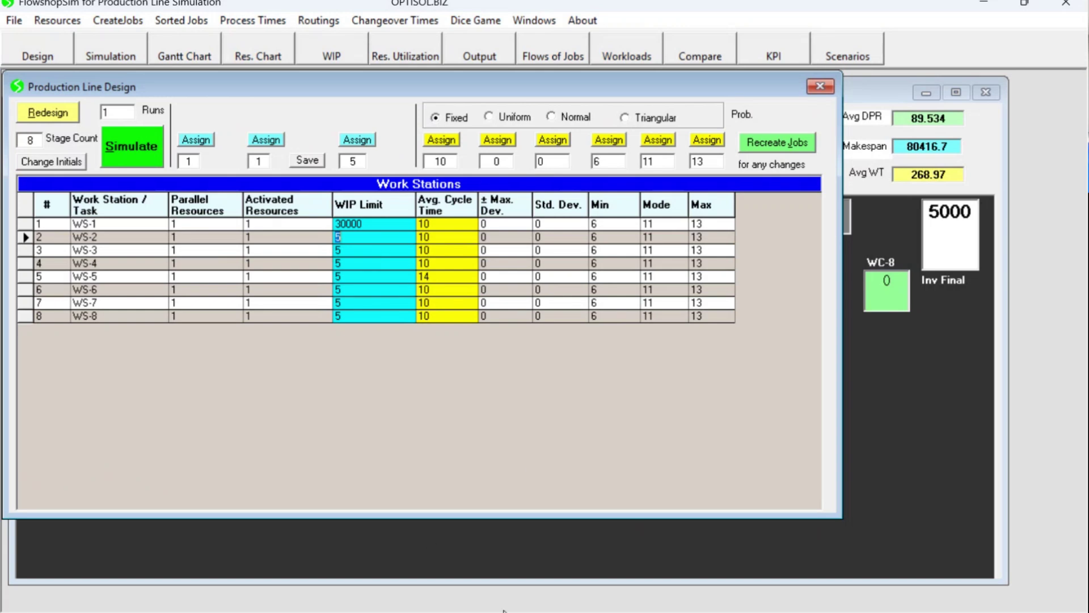
{"action": "key", "text": "alt+Tab"}
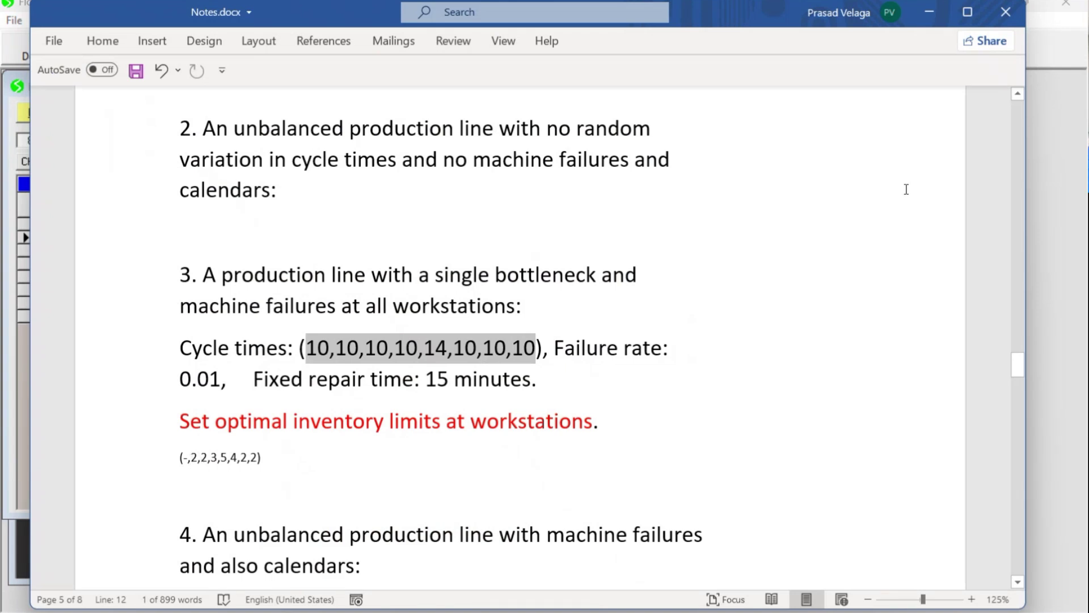
{"action": "left_click", "coordinate": [931, 13]}
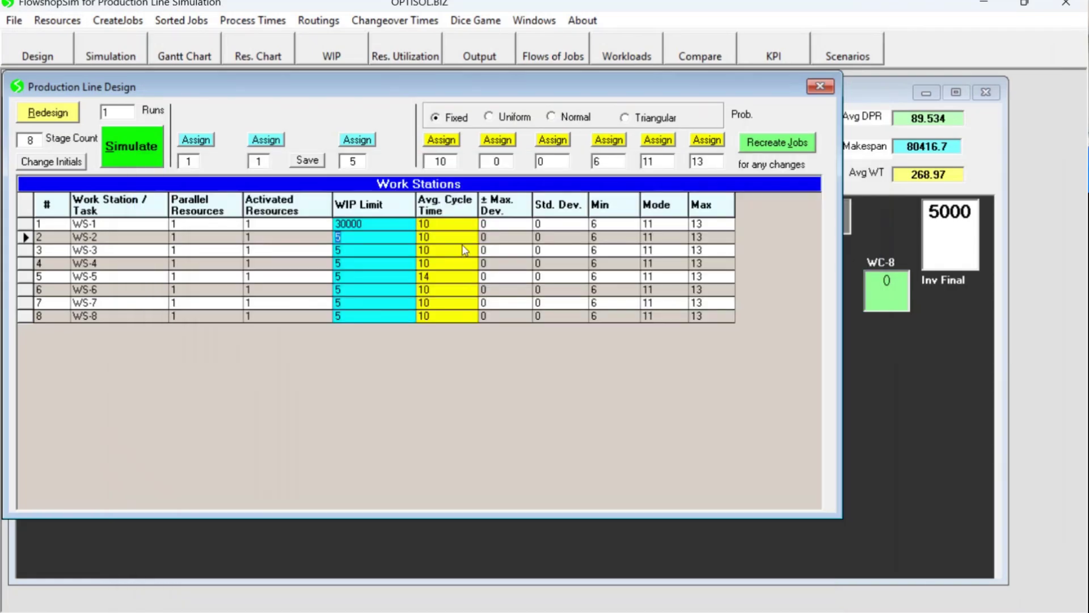
Set the WIP limits to 2 for WS-2 and WS-3, 3 for WS-4, 4 for WS-6, and 2 for WS-7 and WS-8.
{"action": "type", "text": "2"}
{"action": "left_click", "coordinate": [340, 251]}
{"action": "type", "text": "2"}
{"action": "left_click", "coordinate": [349, 264]}
{"action": "type", "text": "3"}
{"action": "left_click", "coordinate": [342, 274]}
{"action": "left_click", "coordinate": [351, 292]}
{"action": "type", "text": "4"}
{"action": "left_click", "coordinate": [349, 302]}
{"action": "type", "text": "2"}
{"action": "left_click", "coordinate": [346, 316]}
{"action": "type", "text": "2"}
{"action": "left_click", "coordinate": [366, 276]}
Simulate the line with the individual WIP limits and check the new experiment's average daily production rate.
{"action": "left_click", "coordinate": [134, 146]}
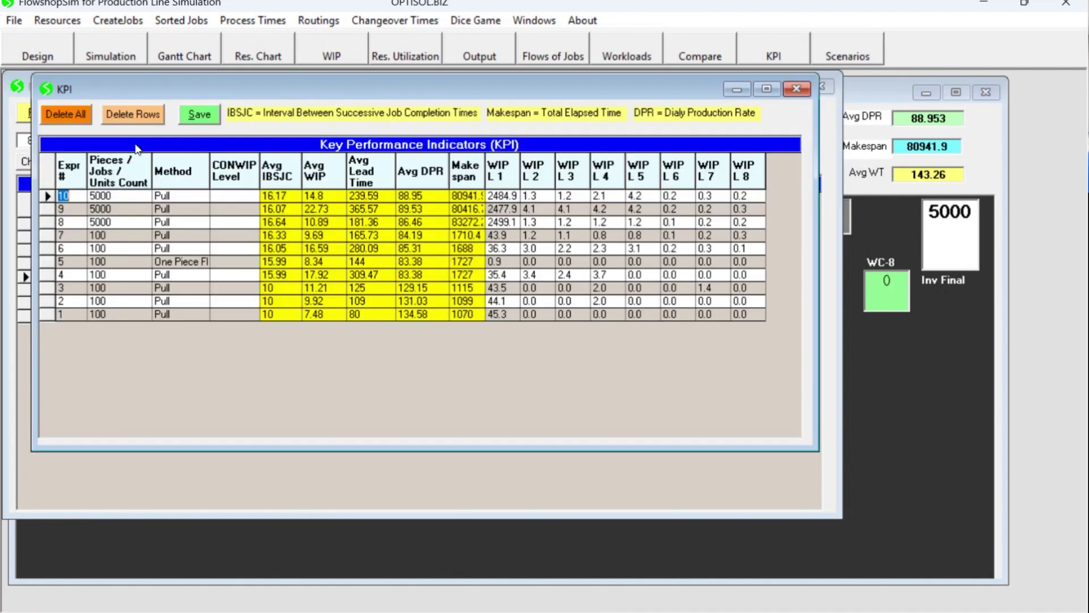
{"action": "left_click", "coordinate": [429, 196]}
{"action": "left_click", "coordinate": [429, 196]}
{"action": "left_click", "coordinate": [31, 55]}
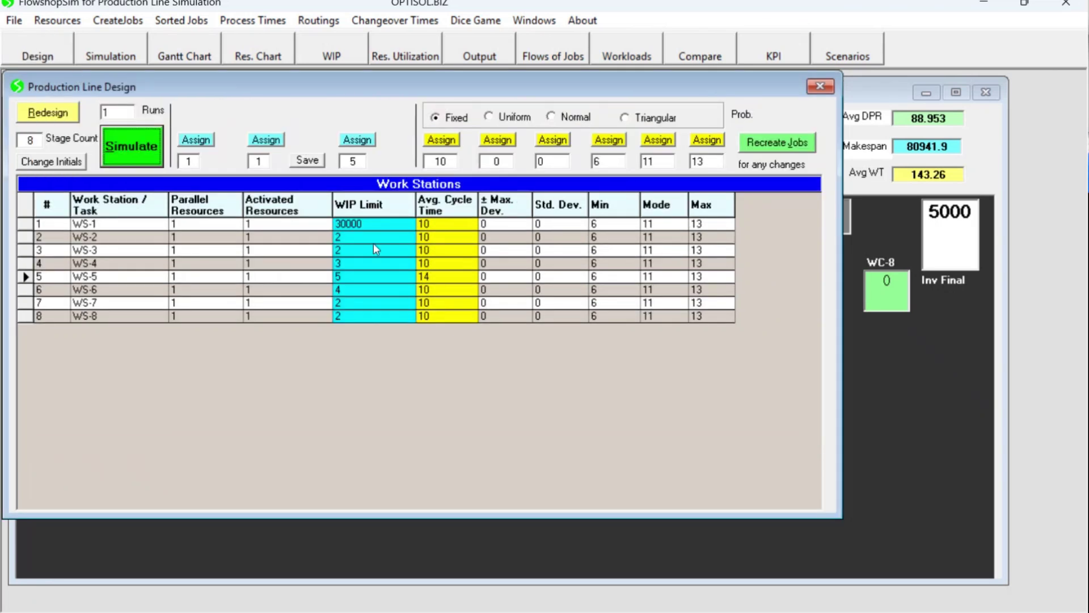
Set the WIP limit of WS-4 to 4 and simulate the production line again.
{"action": "left_click", "coordinate": [348, 261]}
{"action": "type", "text": "4"}
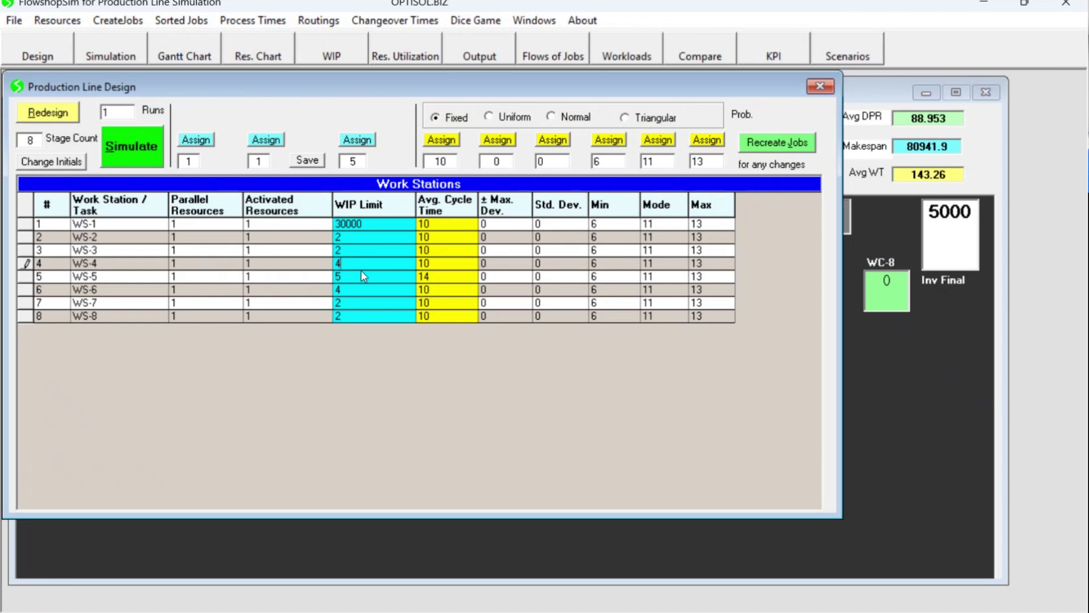
{"action": "left_click", "coordinate": [351, 281]}
{"action": "left_click", "coordinate": [138, 150]}
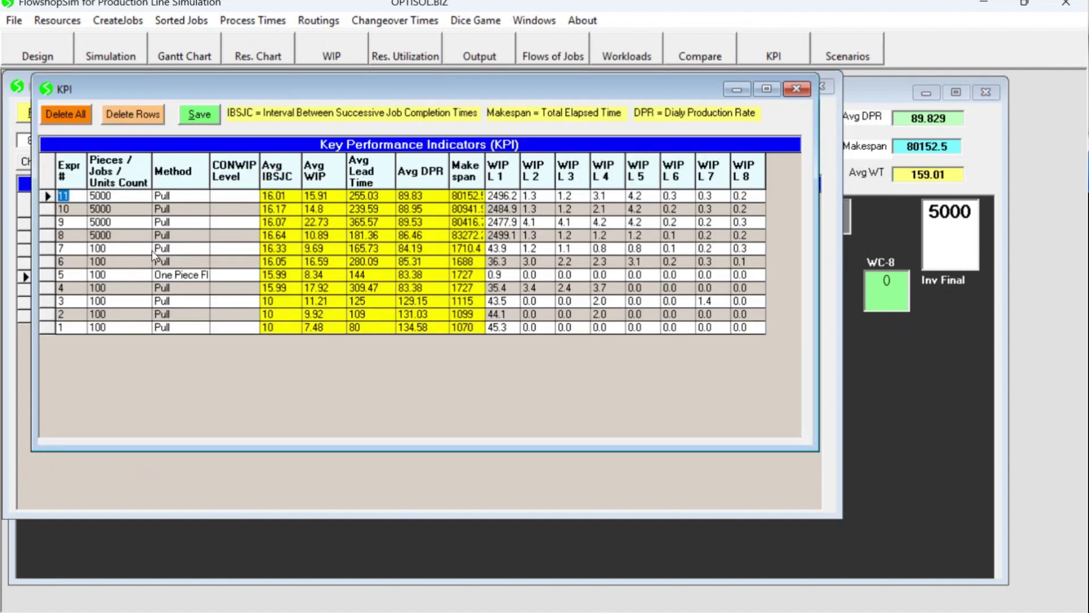
Check the average daily production rate and average WIP of the newest experiment in the key performance indicators.
{"action": "left_click", "coordinate": [429, 197]}
{"action": "left_click", "coordinate": [430, 197]}
{"action": "left_click_drag", "start_coordinate": [430, 197], "coordinate": [399, 197]}
{"action": "left_click", "coordinate": [25, 52]}
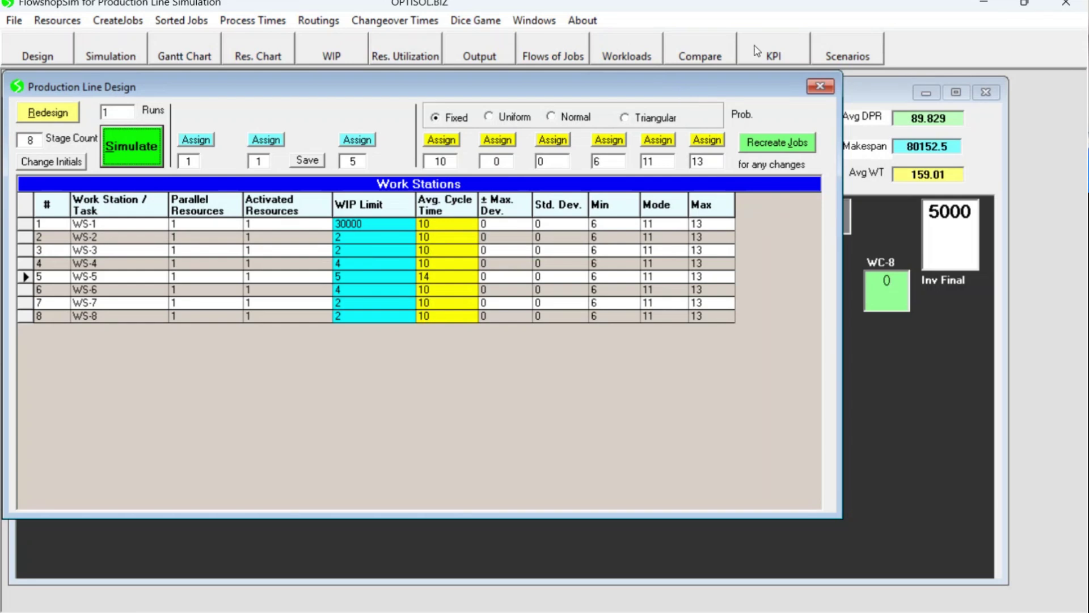
{"action": "left_click", "coordinate": [771, 56]}
{"action": "left_click", "coordinate": [332, 197]}
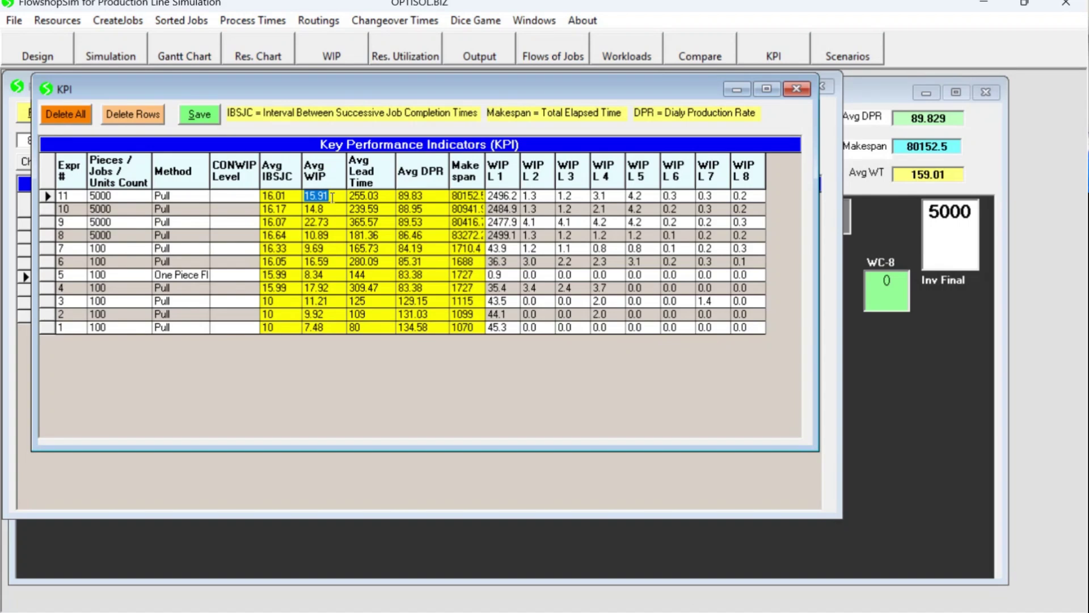
Review the WIP limits of the workstations before the WS-5 bottleneck in the production line design.
{"action": "left_click", "coordinate": [35, 57]}
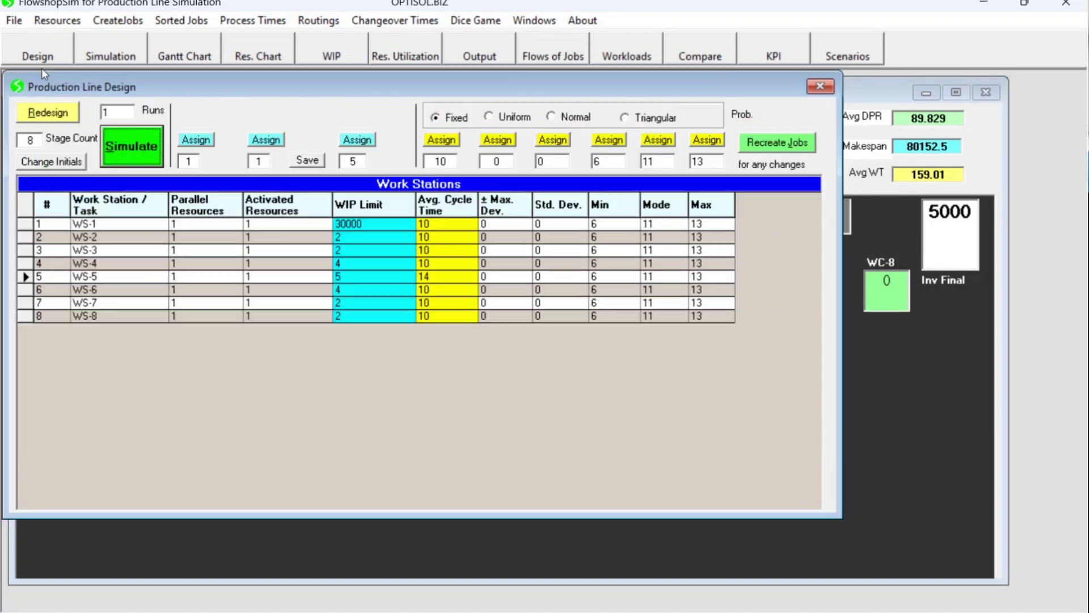
{"action": "left_click", "coordinate": [347, 237]}
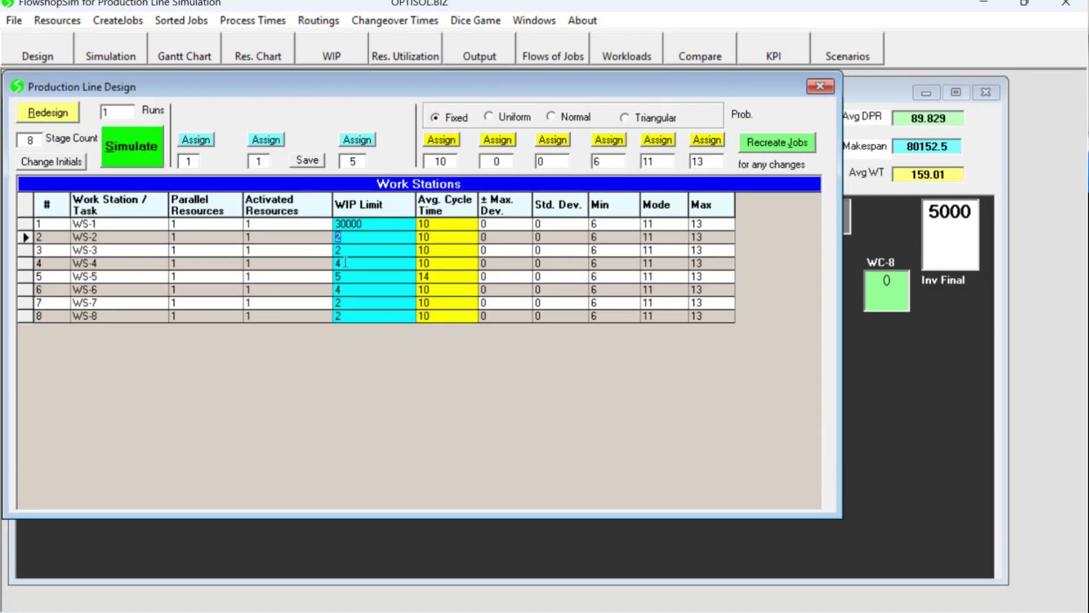
{"action": "left_click", "coordinate": [344, 263]}
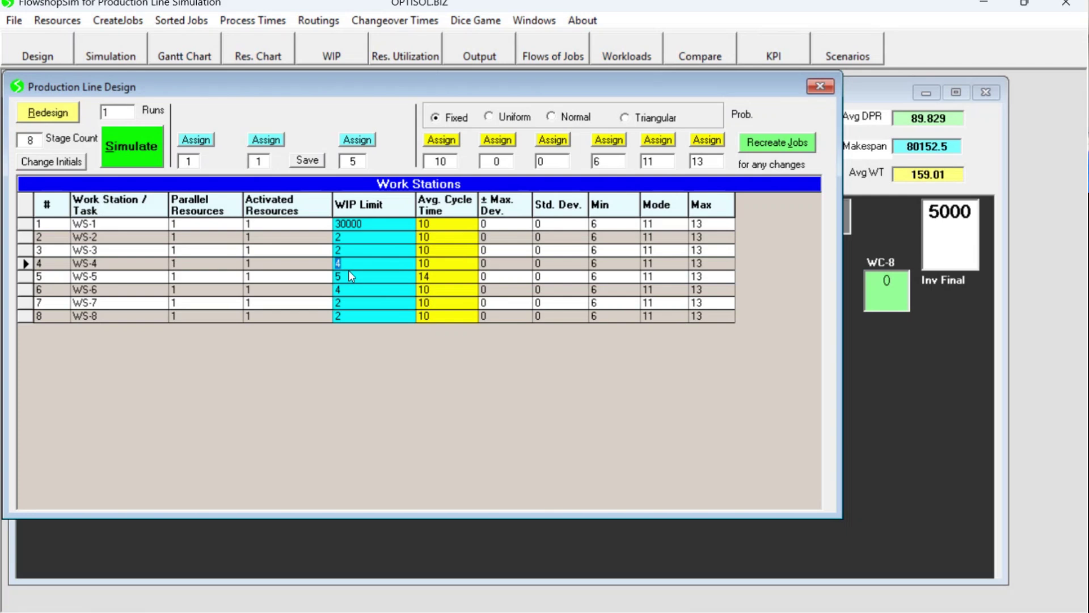